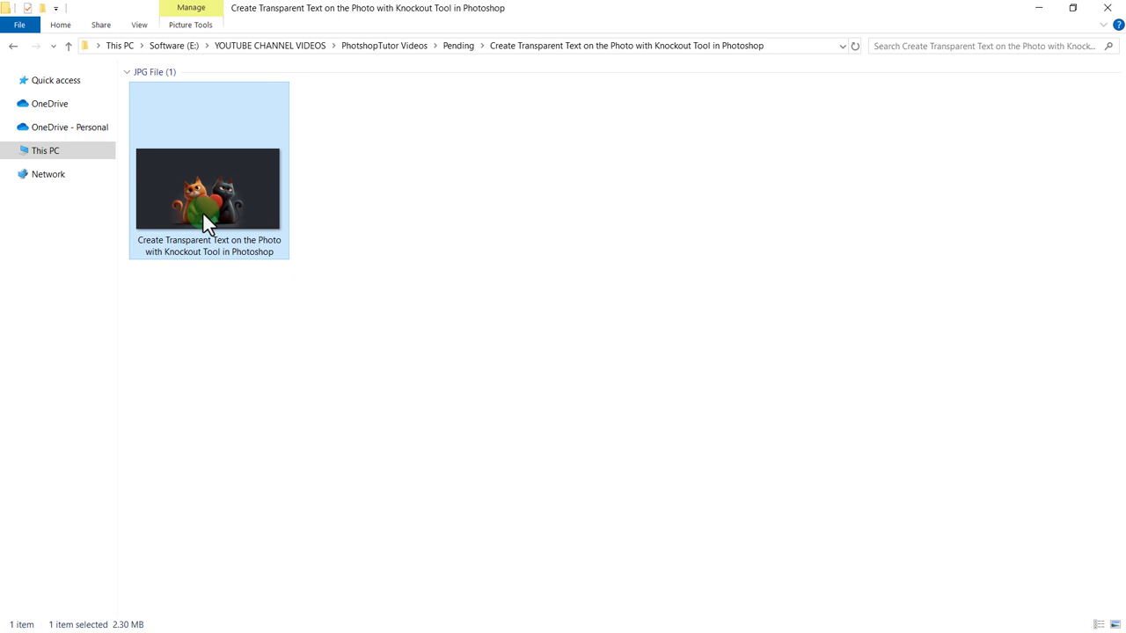
Step: Open the JPG photo of the two cats in Photoshop and unlock its Background layer
{"action": "left_click_drag", "start_coordinate": [197, 189], "coordinate": [464, 288]}
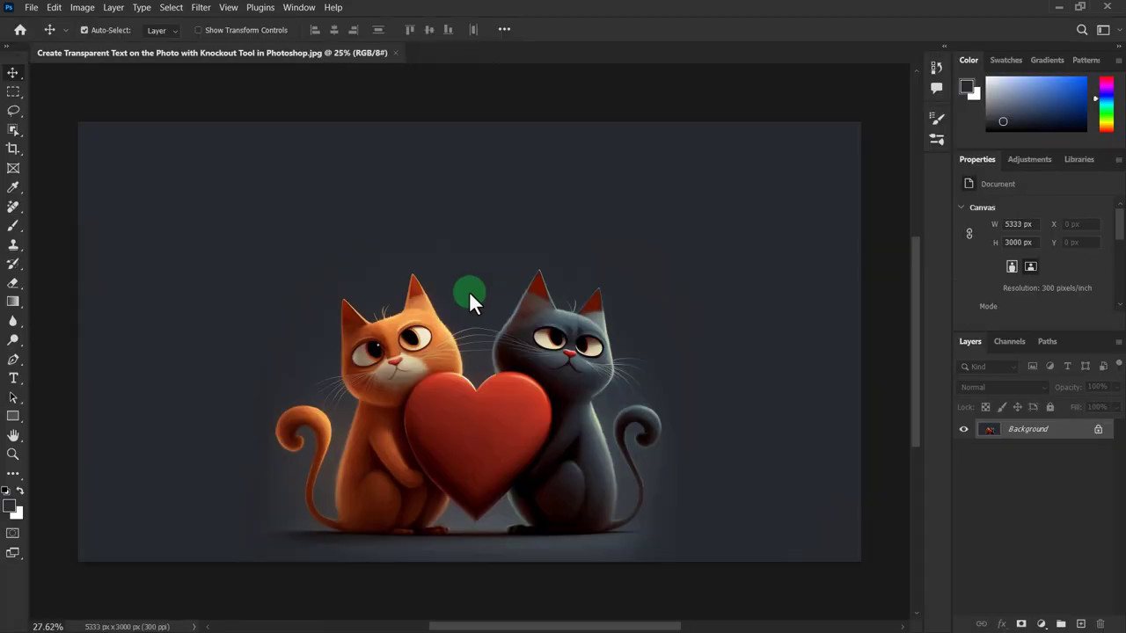
{"action": "scroll", "coordinate": [467, 289], "scroll_direction": "up", "scroll_amount": 1}
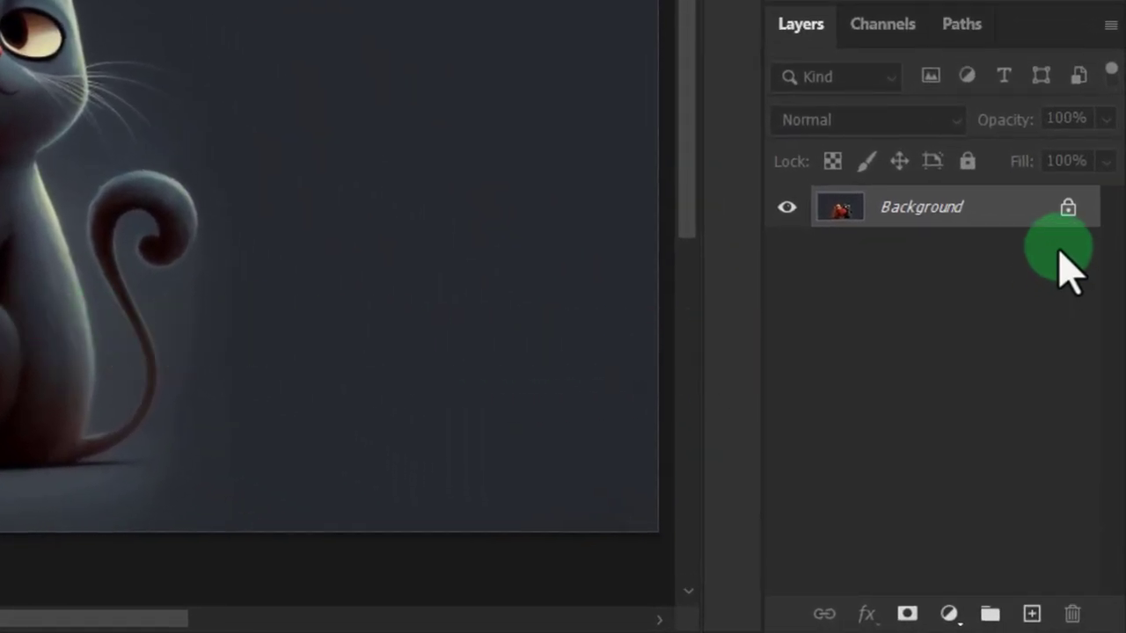
{"action": "left_click", "coordinate": [1011, 208]}
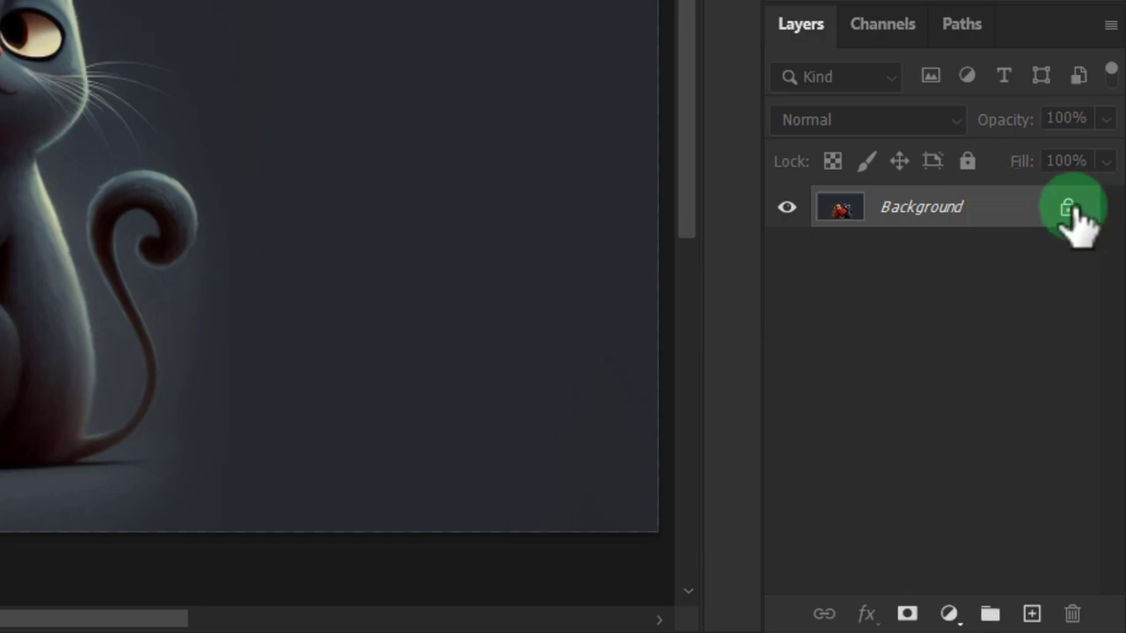
{"action": "left_click", "coordinate": [1067, 209]}
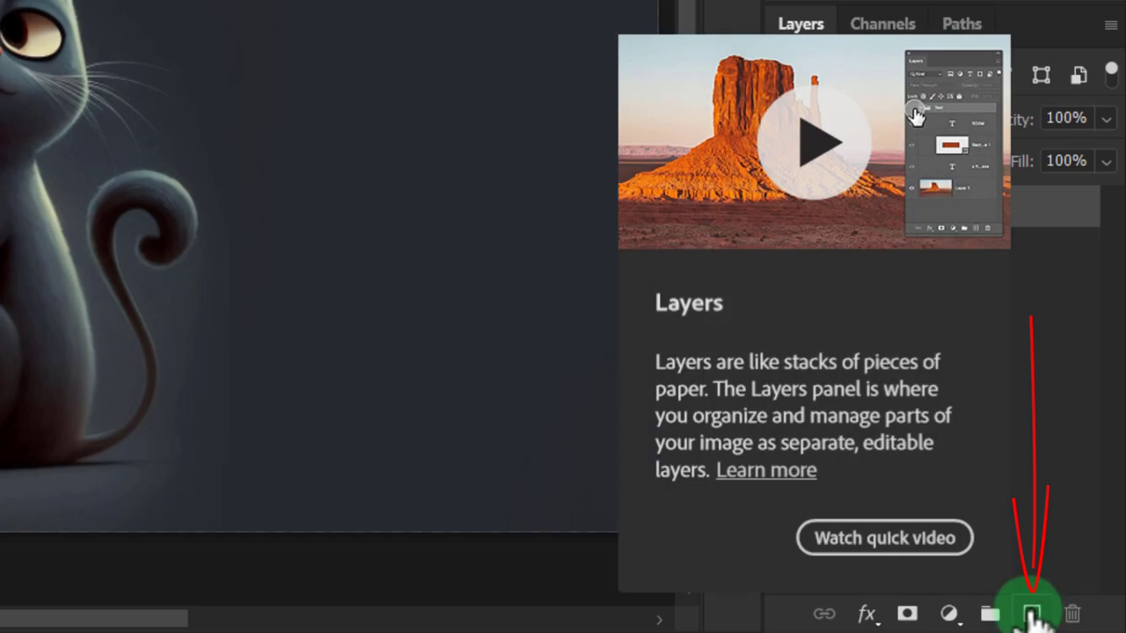
Step: Add a new empty layer and place it beneath the photo layer
{"action": "left_click", "coordinate": [1032, 615]}
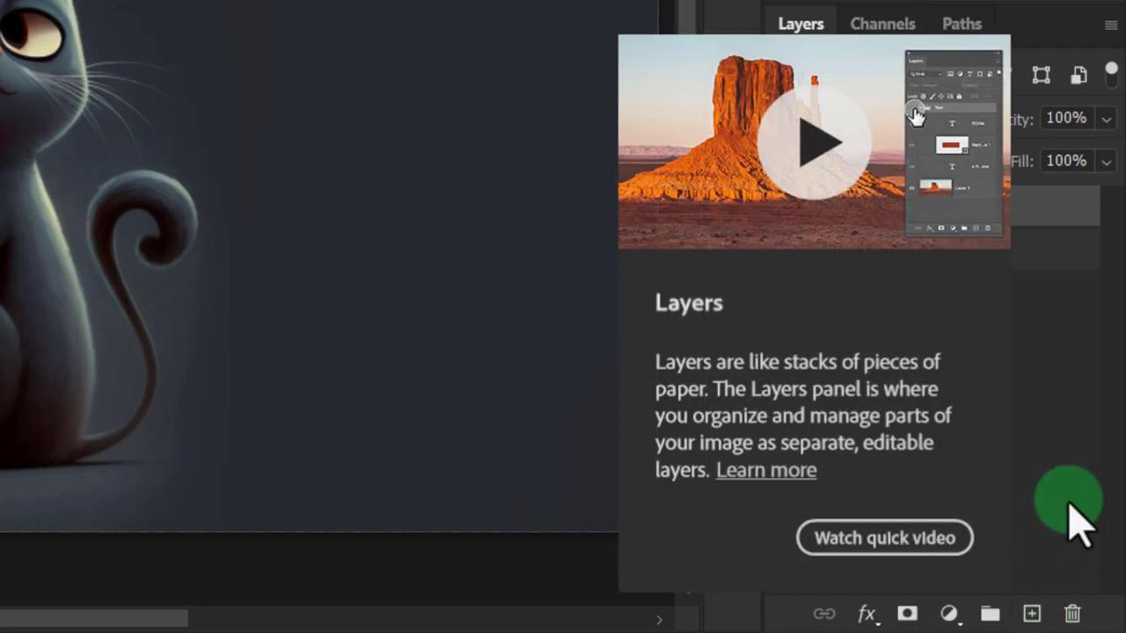
{"action": "left_click", "coordinate": [1085, 477]}
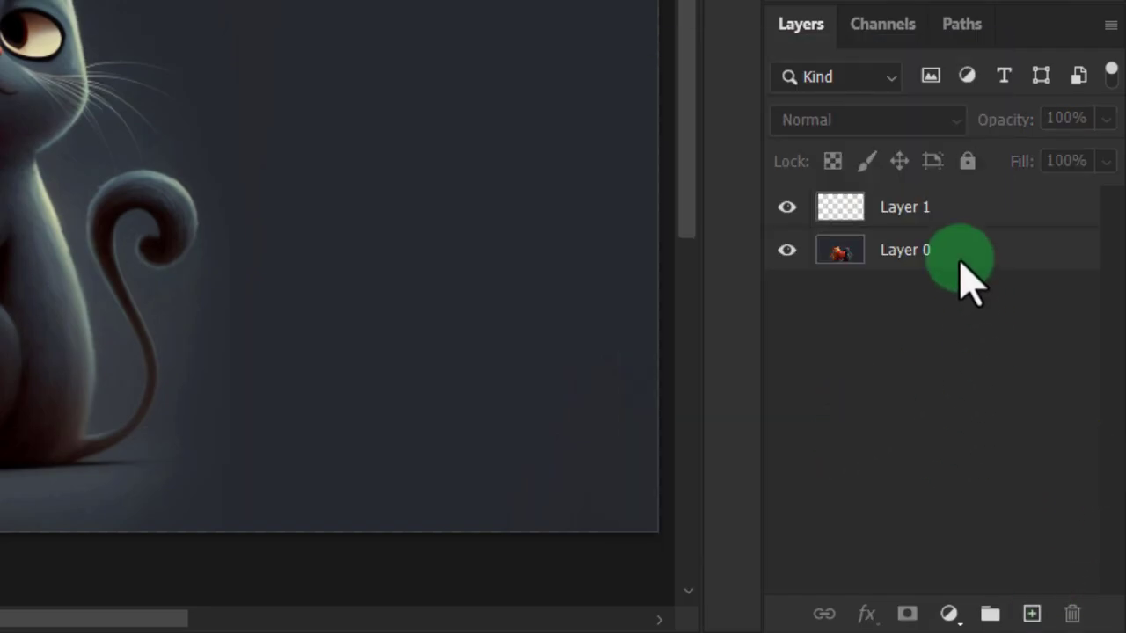
{"action": "left_click", "coordinate": [917, 214]}
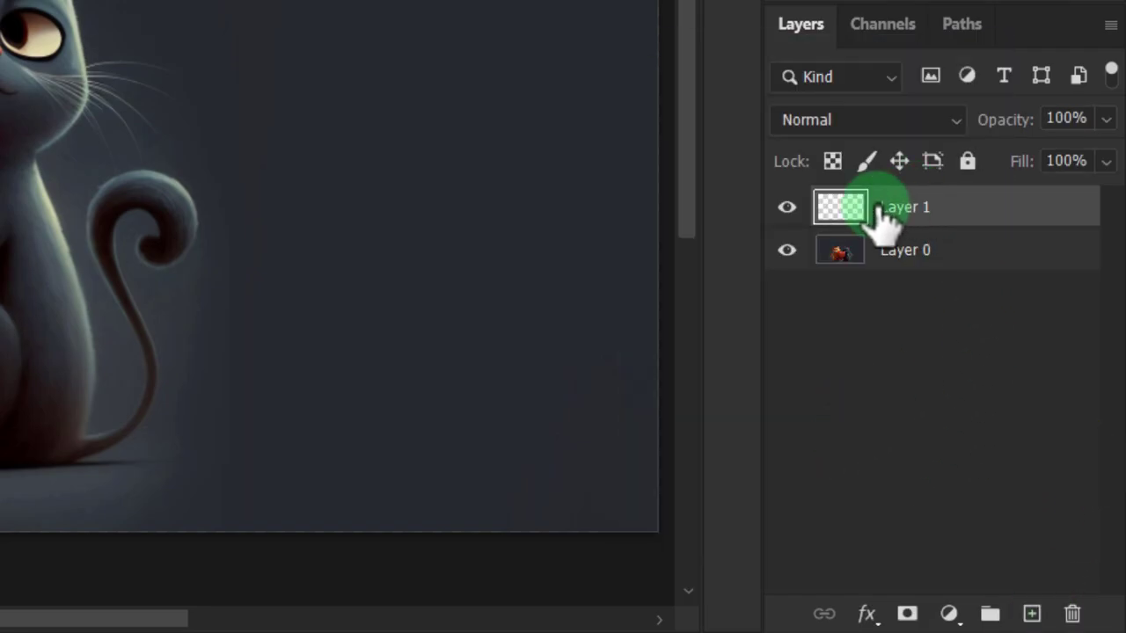
{"action": "left_click_drag", "start_coordinate": [970, 211], "coordinate": [945, 260]}
{"action": "left_click", "coordinate": [967, 211]}
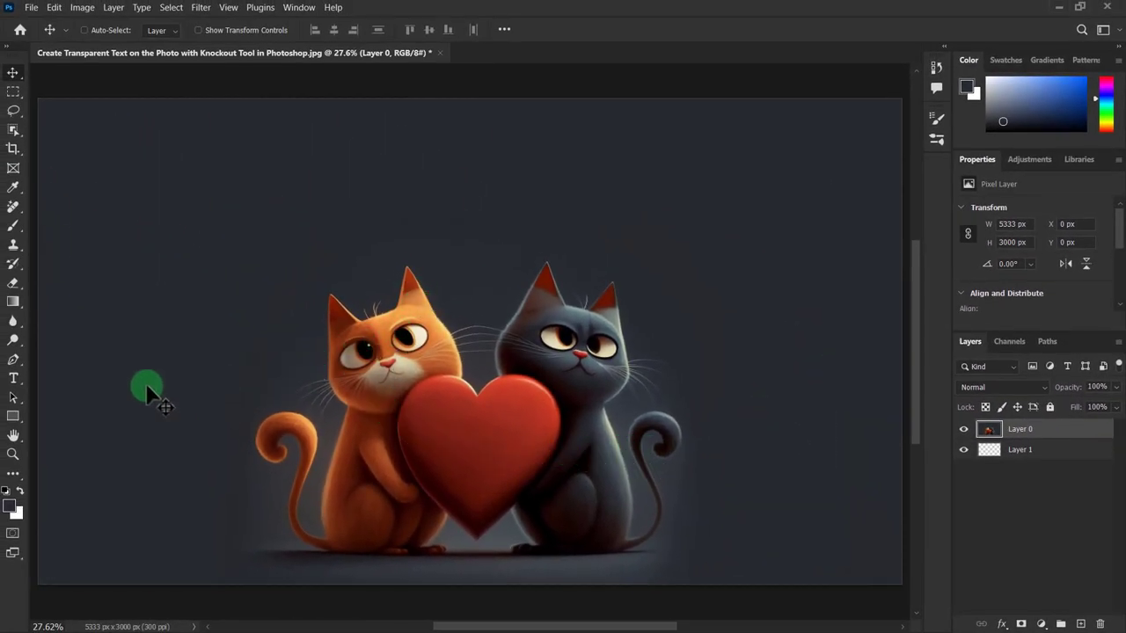
Step: Add the word TEXT above the cats with the Horizontal Type tool
{"action": "left_click", "coordinate": [12, 379]}
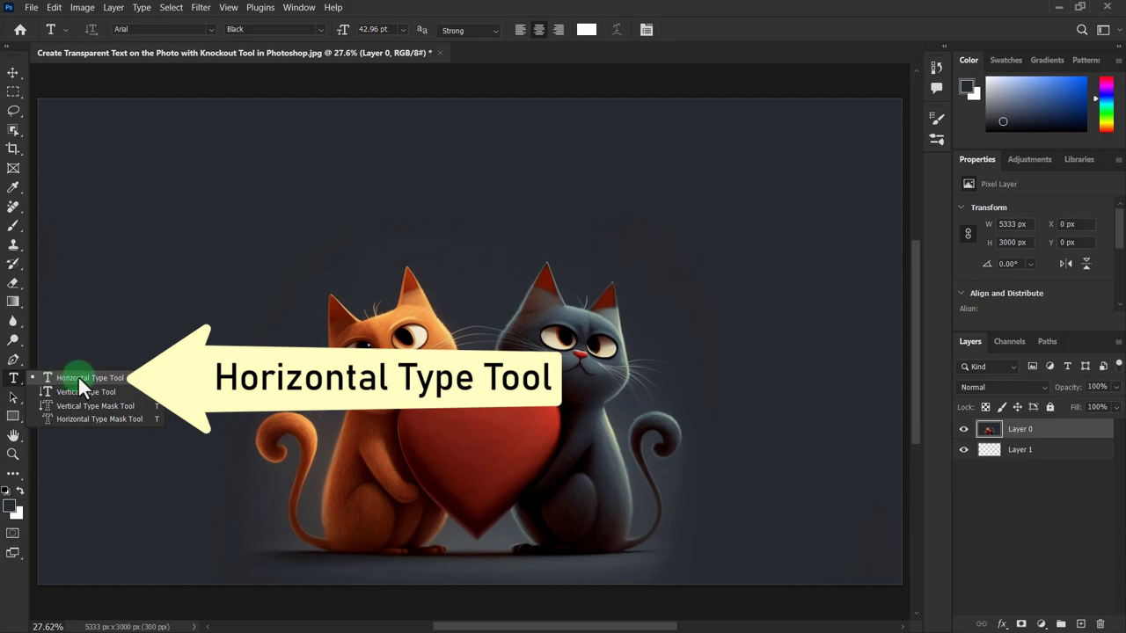
{"action": "left_click", "coordinate": [88, 378]}
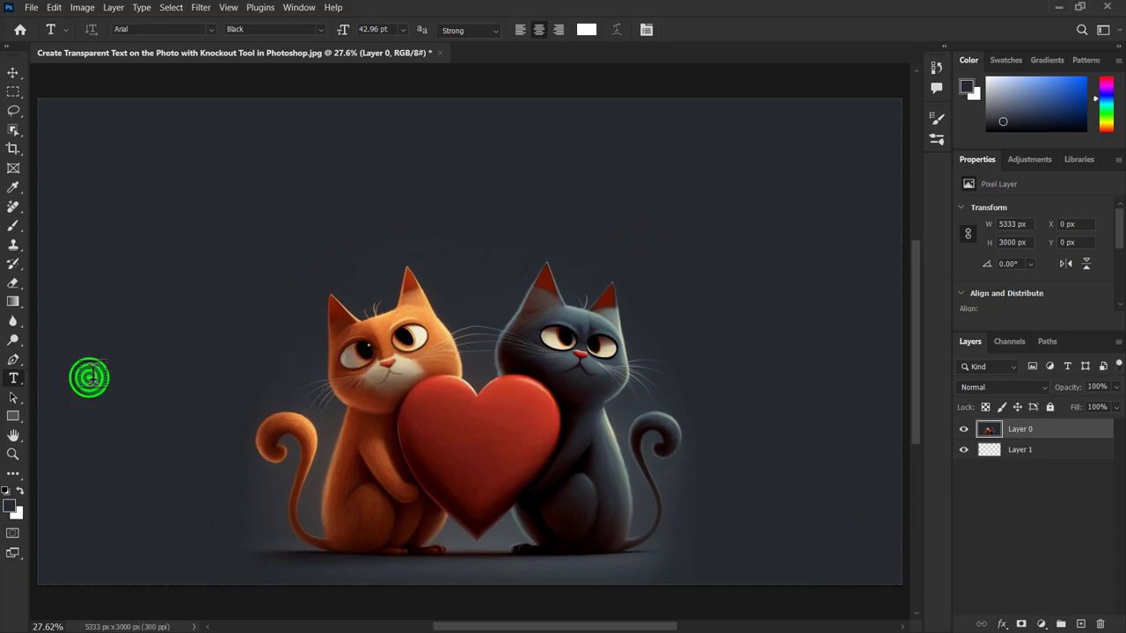
{"action": "left_click", "coordinate": [375, 255]}
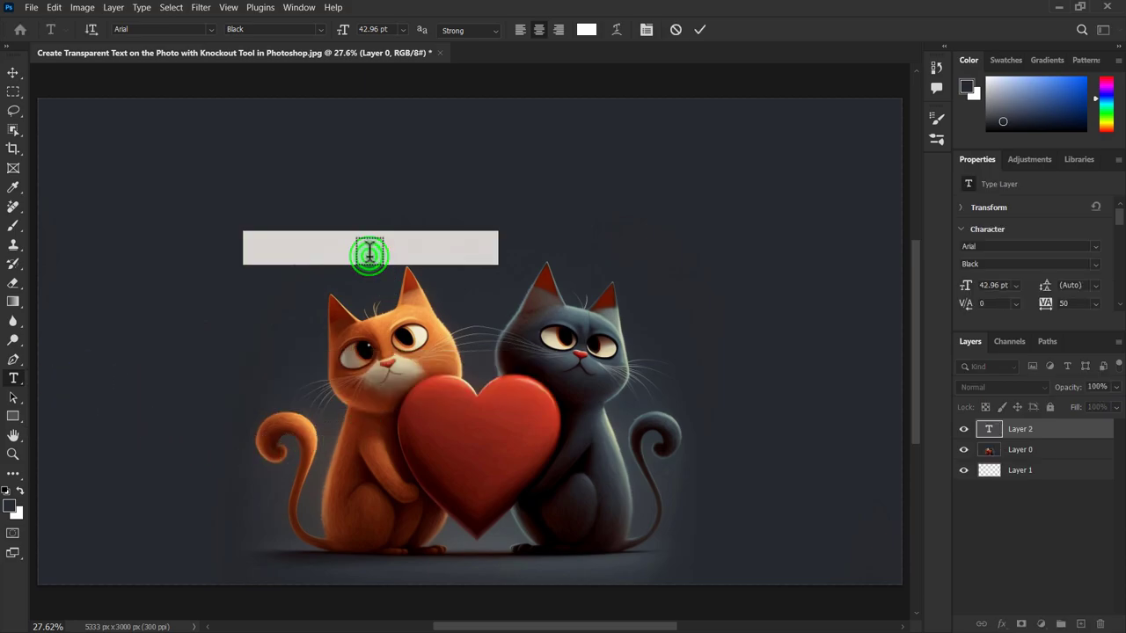
{"action": "type", "text": "TEXT"}
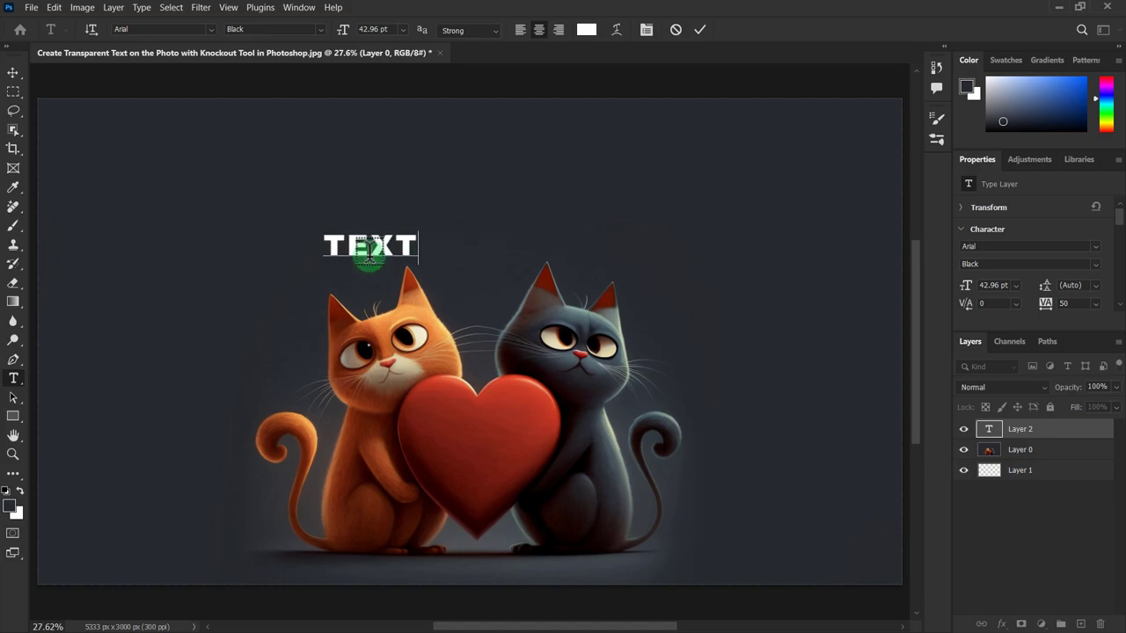
Step: Set the word's font size to 300 pt and move it to the middle of the area above the cats
{"action": "left_click_drag", "start_coordinate": [326, 247], "coordinate": [417, 249]}
{"action": "left_click", "coordinate": [403, 29]}
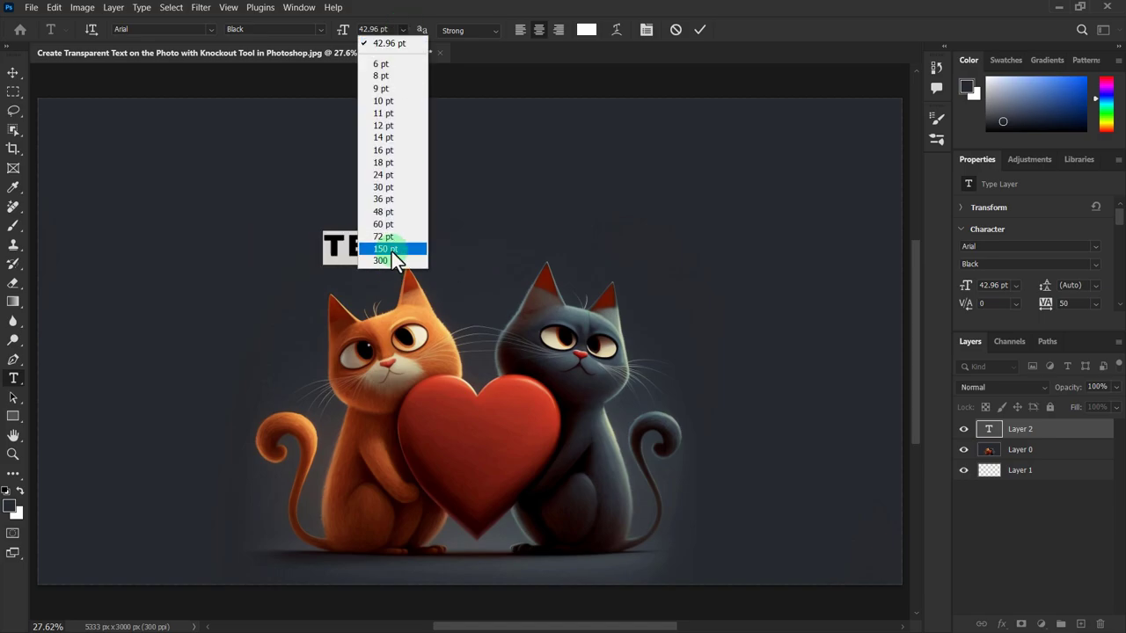
{"action": "left_click", "coordinate": [392, 248]}
{"action": "left_click", "coordinate": [403, 29]}
{"action": "left_click", "coordinate": [385, 260]}
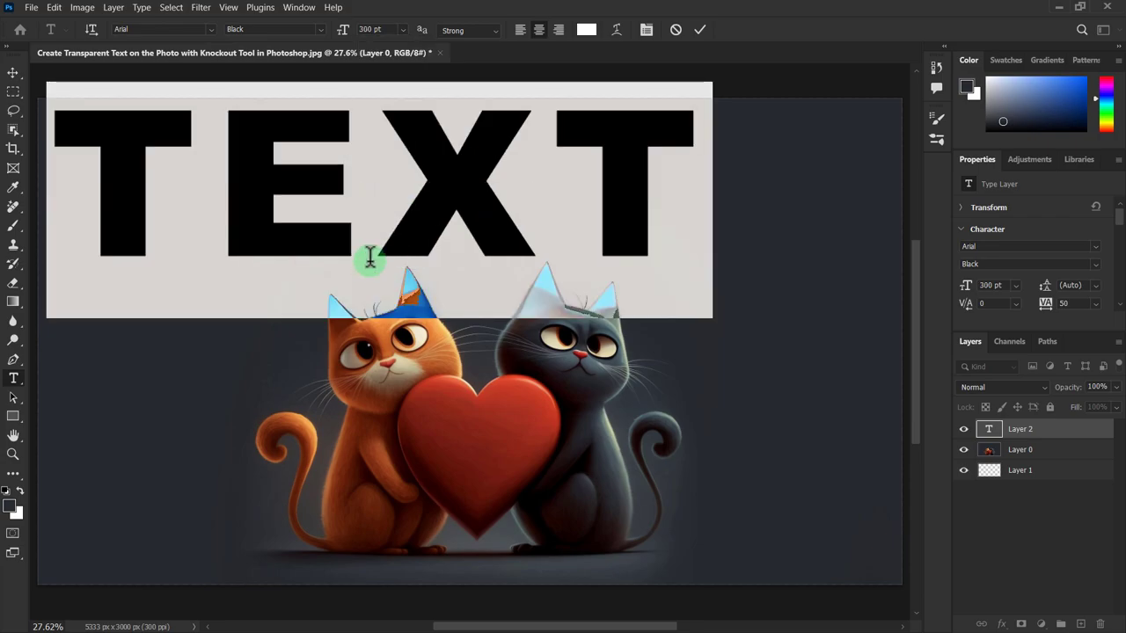
{"action": "left_click", "coordinate": [14, 72]}
{"action": "left_click_drag", "start_coordinate": [490, 211], "coordinate": [574, 218]}
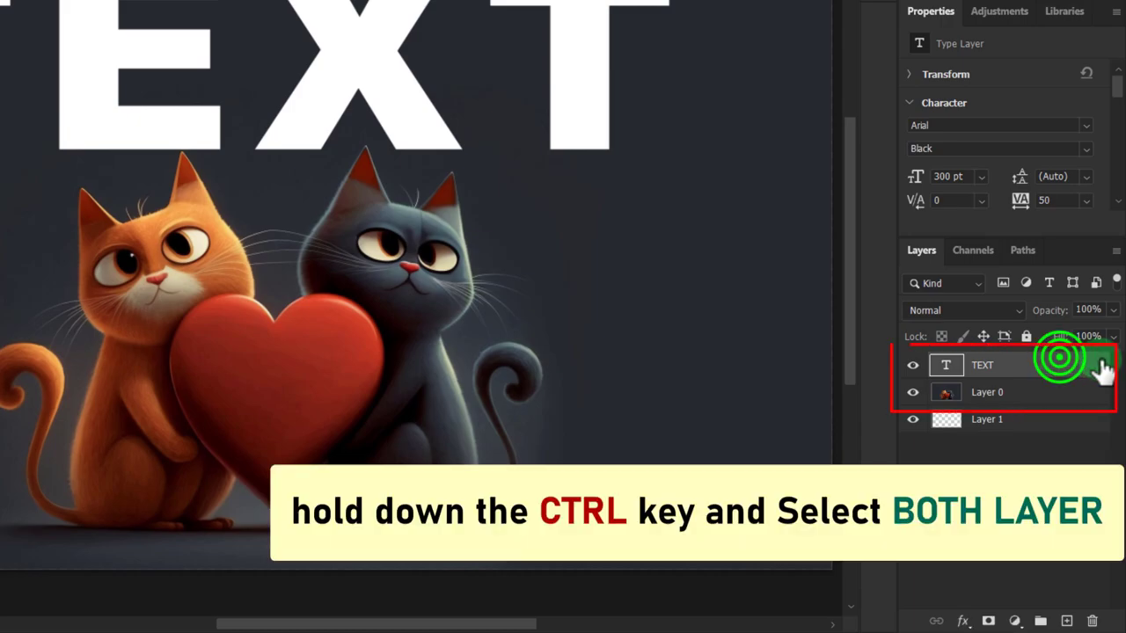
Step: Select both the TEXT layer and Layer 0, and create a new group with the default settings
{"action": "left_click", "coordinate": [1031, 368], "text": "ctrl"}
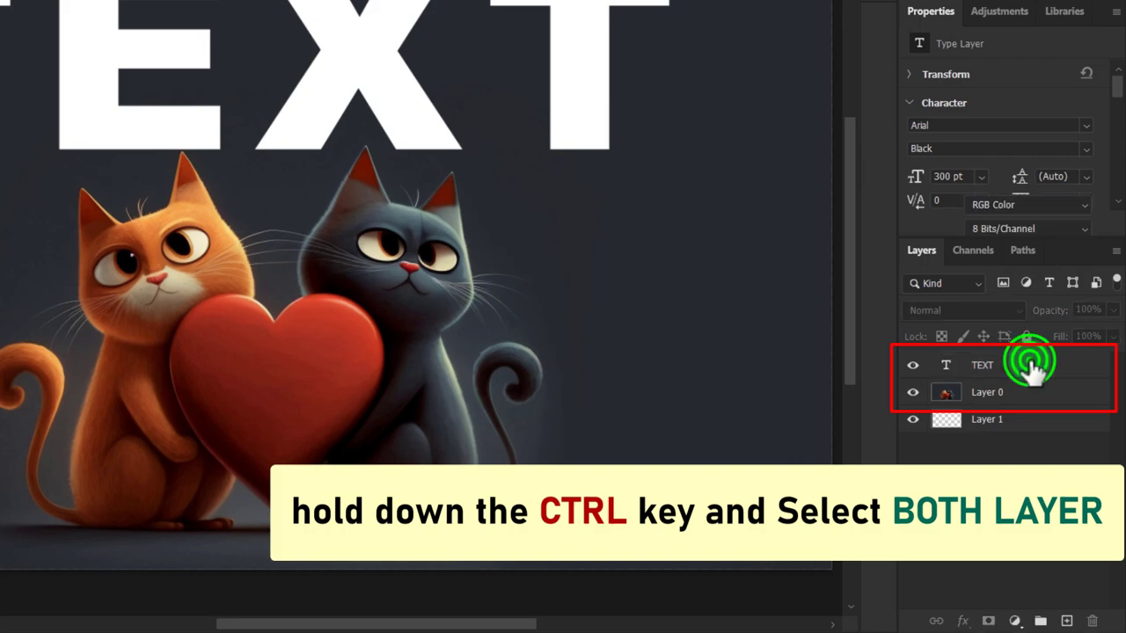
{"action": "left_click", "coordinate": [1031, 368], "text": "ctrl"}
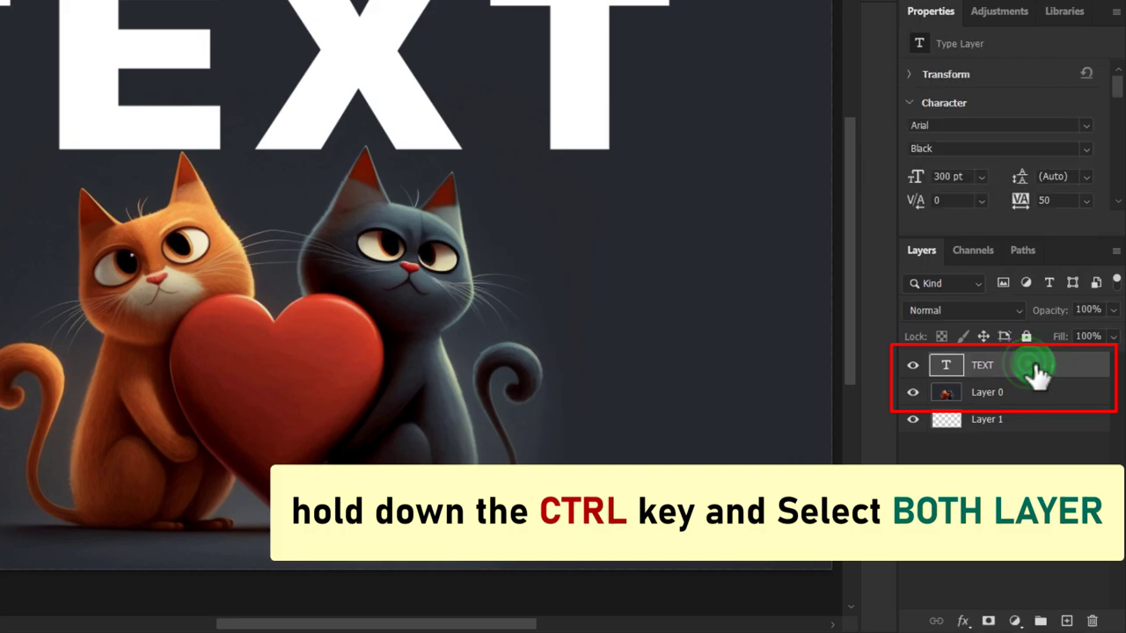
{"action": "left_click", "coordinate": [1027, 392], "text": "ctrl"}
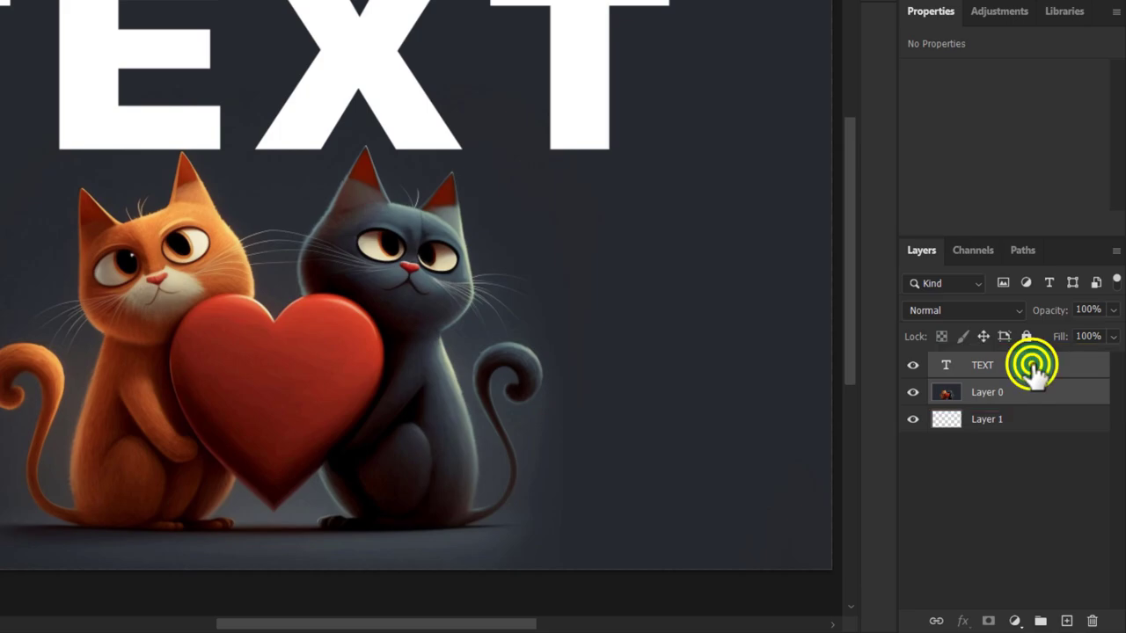
{"action": "right_click", "coordinate": [1033, 369]}
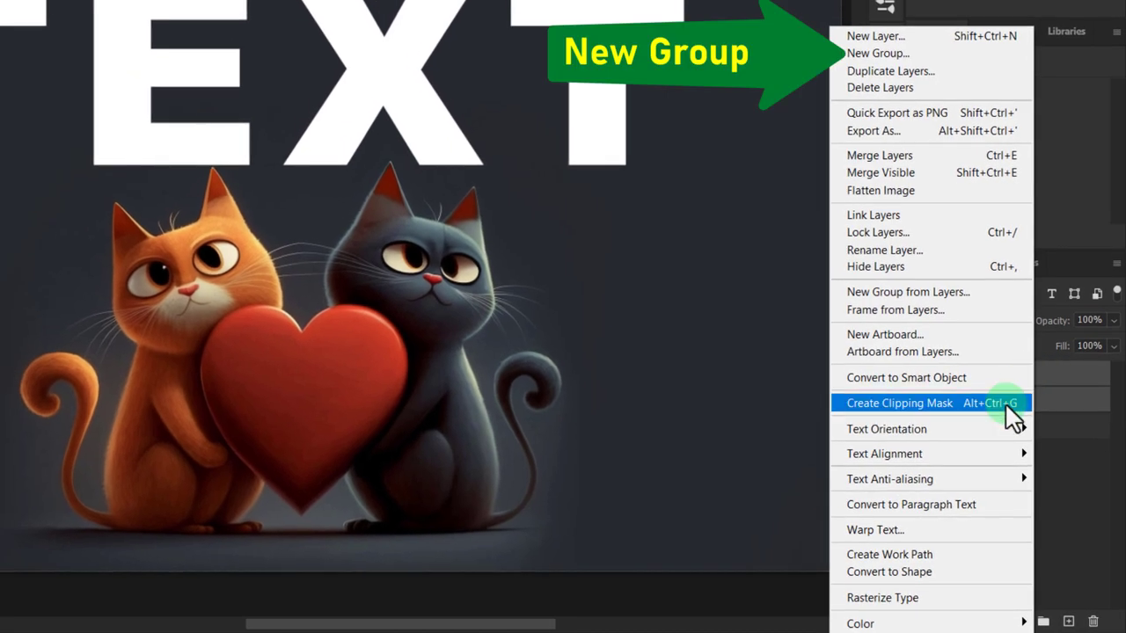
{"action": "left_click", "coordinate": [880, 53]}
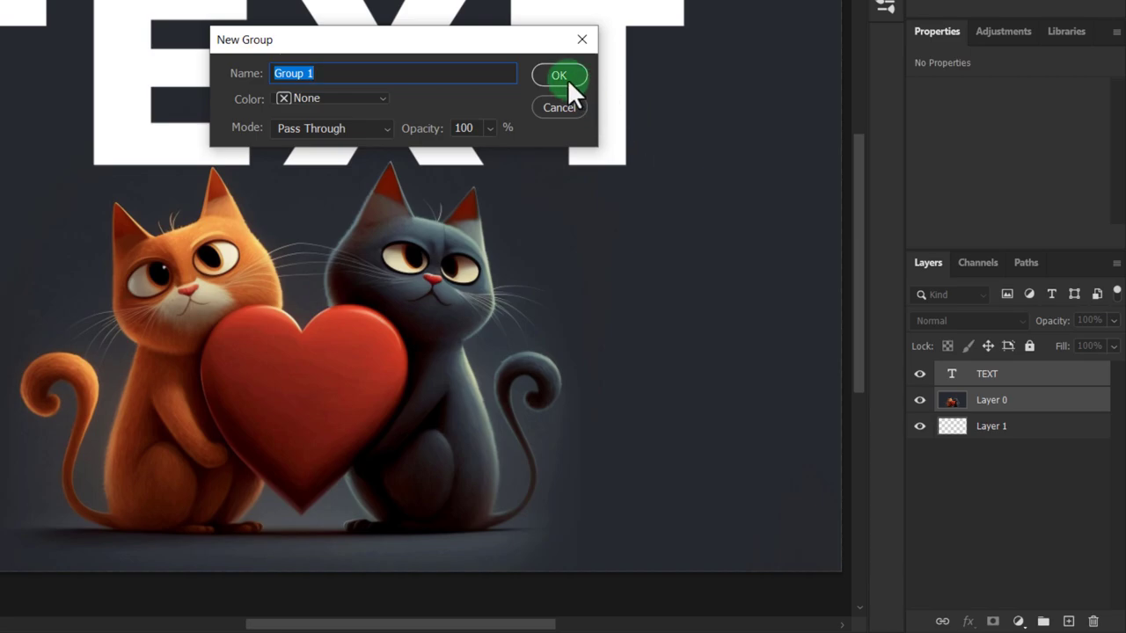
{"action": "left_click", "coordinate": [553, 75]}
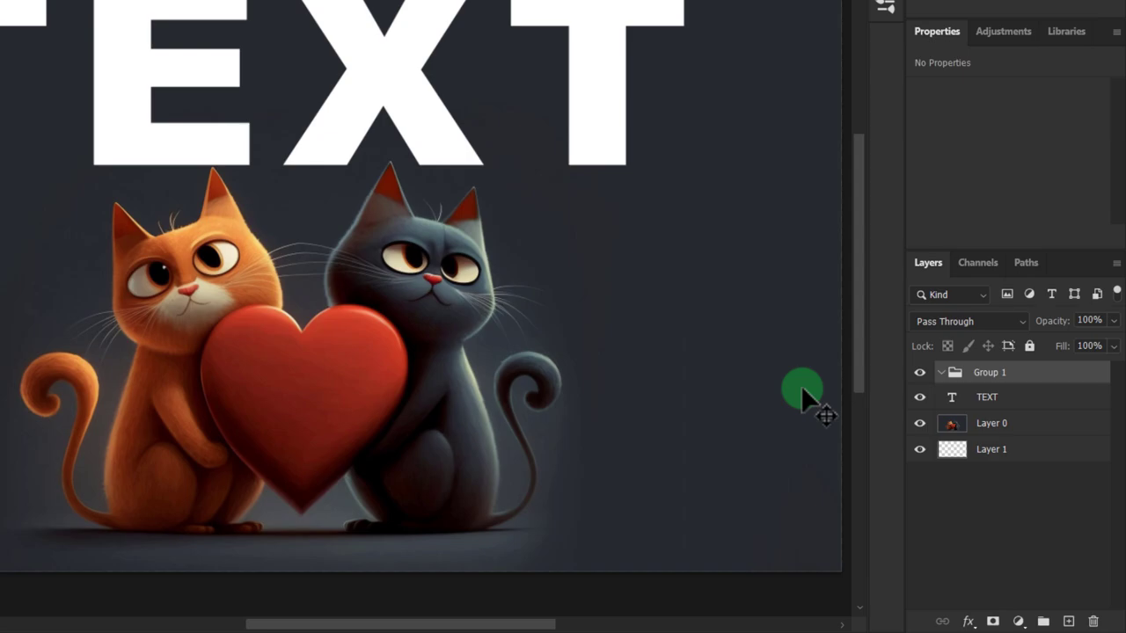
Step: Set the Knockout blending option of the TEXT layer to Shallow
{"action": "left_click", "coordinate": [1040, 398]}
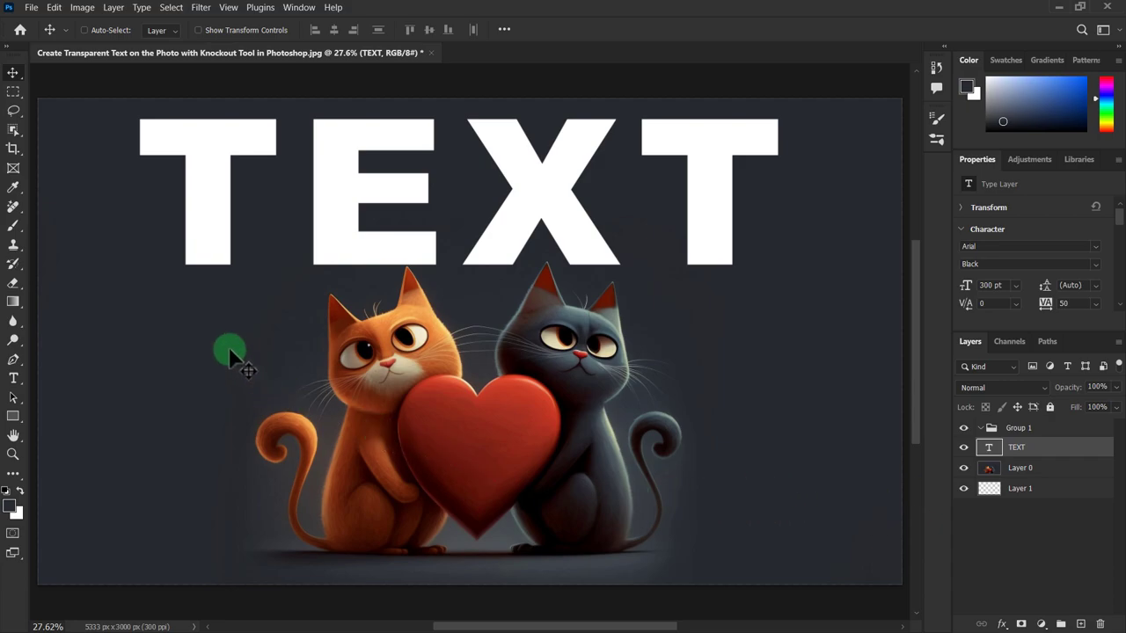
{"action": "left_click", "coordinate": [113, 8]}
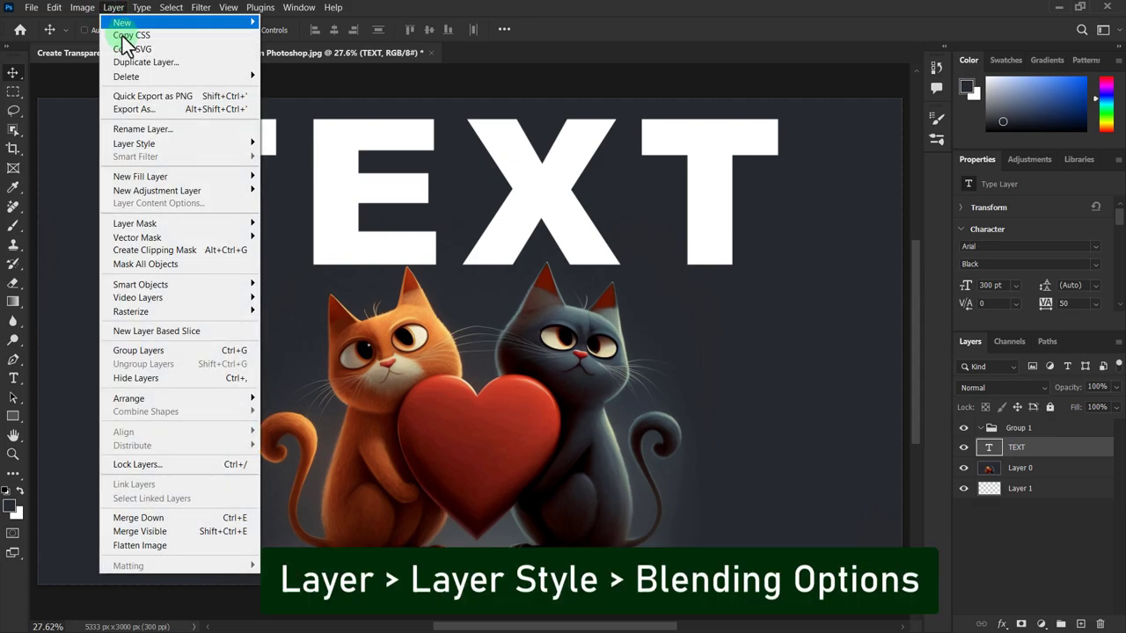
{"action": "left_click", "coordinate": [133, 143]}
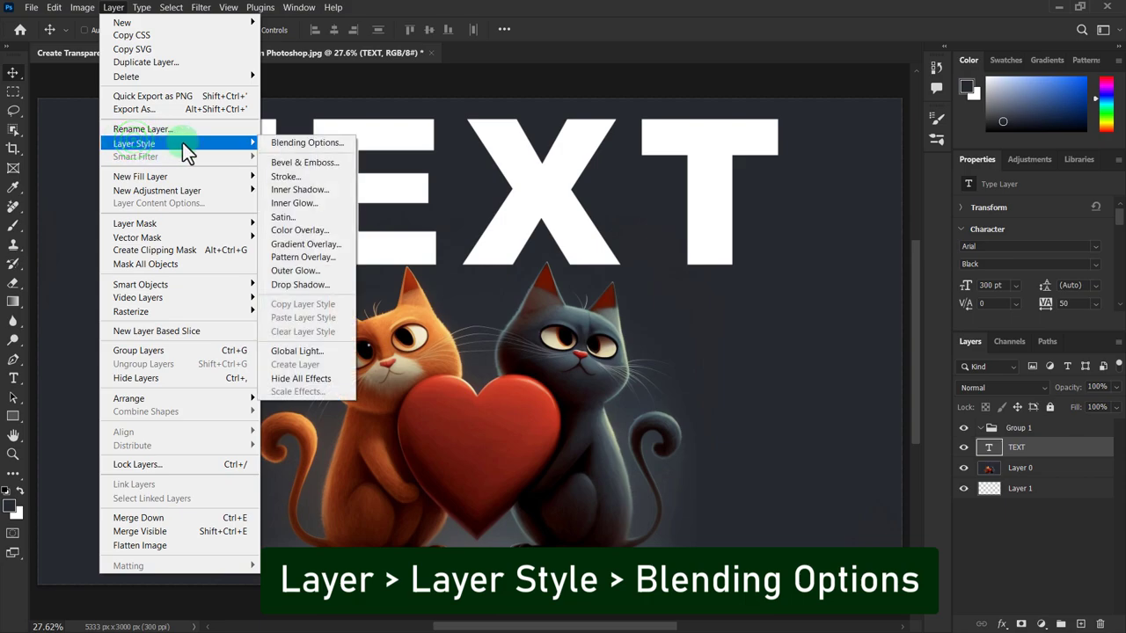
{"action": "left_click", "coordinate": [291, 144]}
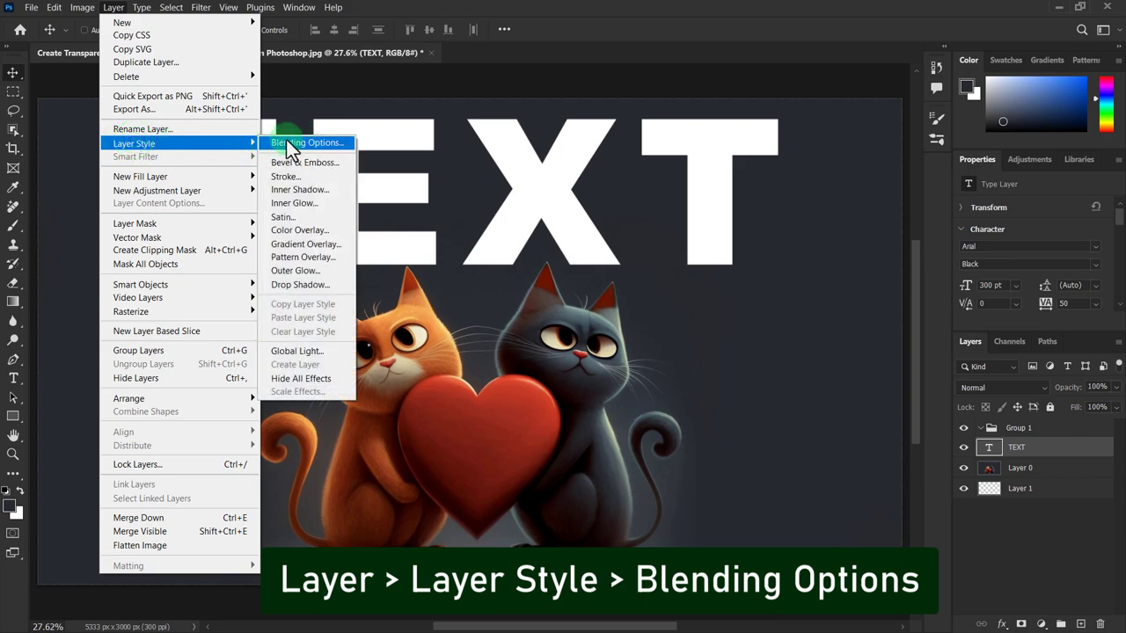
{"action": "left_click", "coordinate": [286, 143]}
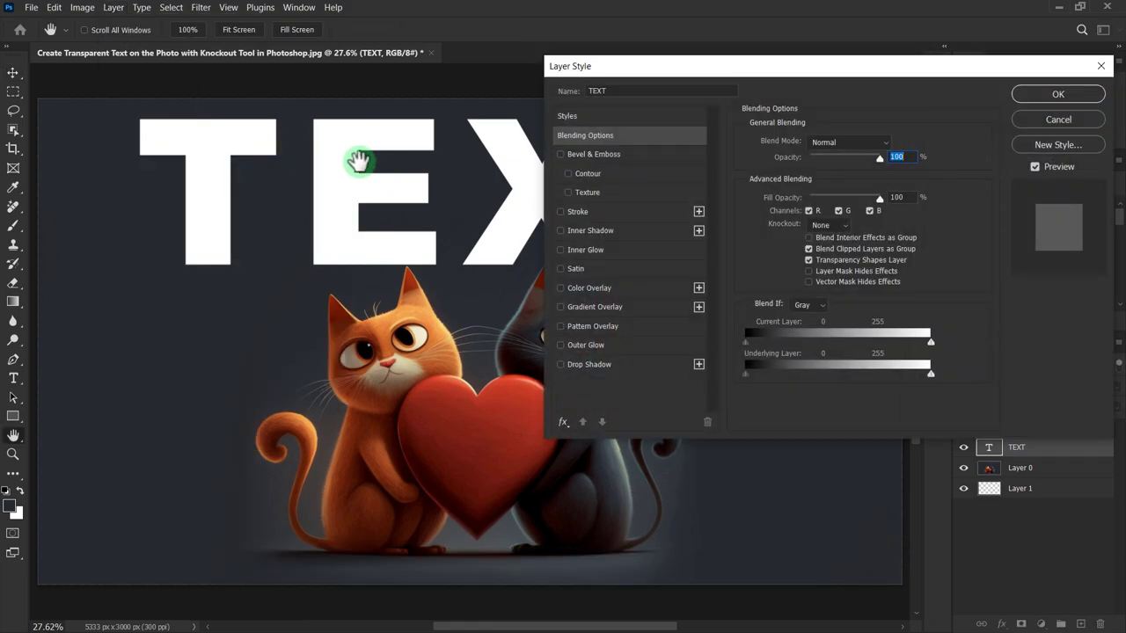
{"action": "left_click", "coordinate": [580, 138]}
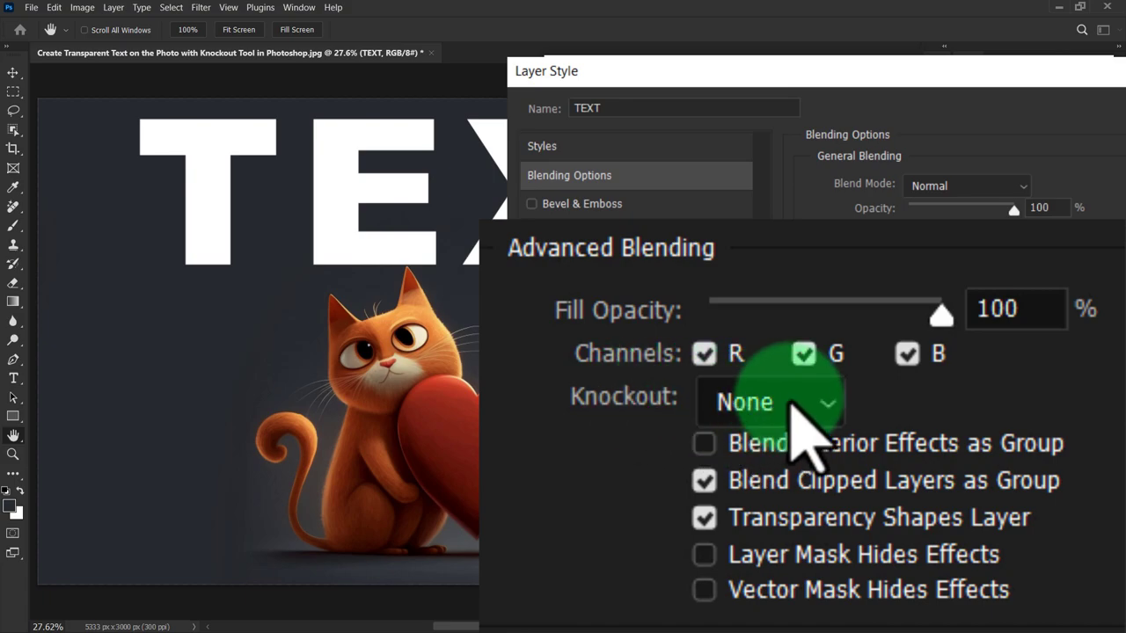
{"action": "left_click", "coordinate": [790, 405]}
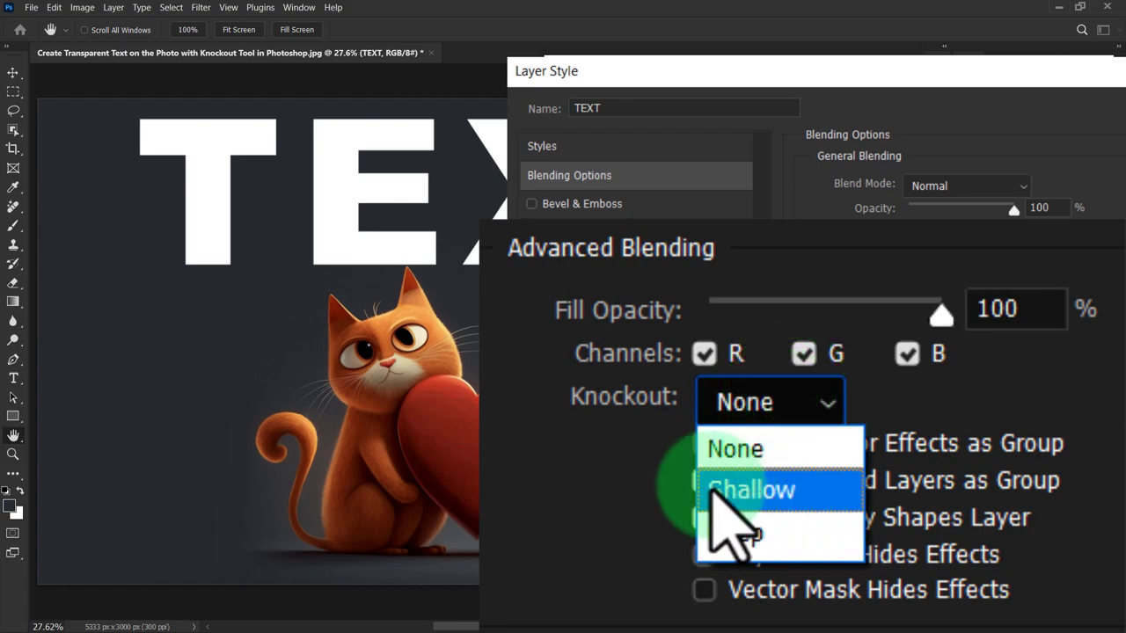
{"action": "left_click", "coordinate": [759, 485]}
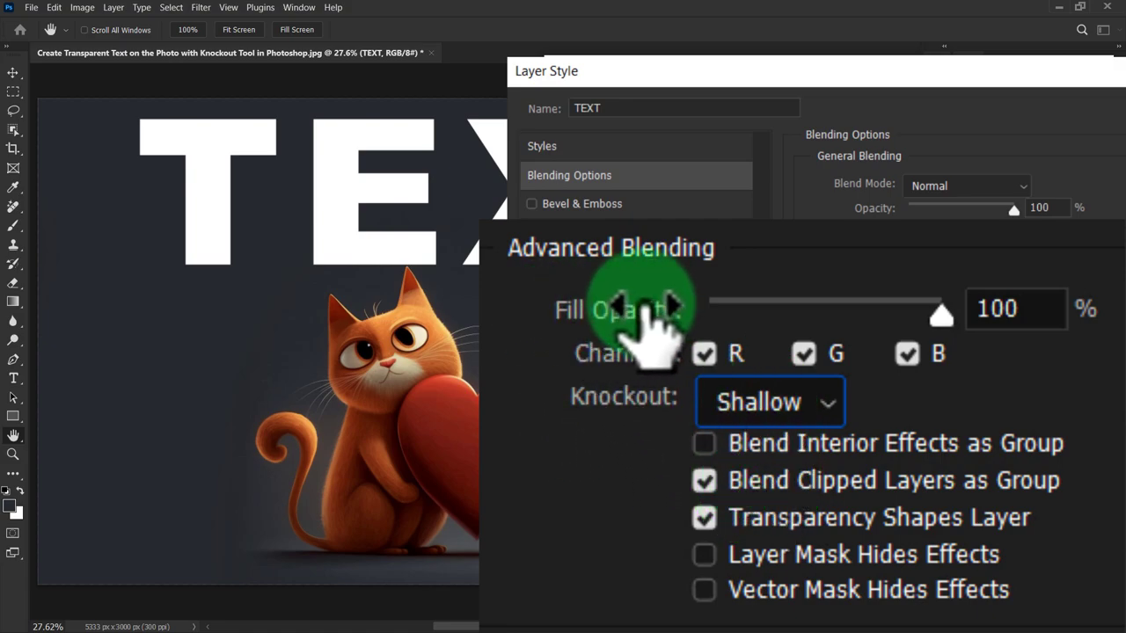
Step: Reduce the TEXT layer's fill opacity to 0%, apply the layer style, and reposition the text on the photo
{"action": "left_click_drag", "start_coordinate": [945, 324], "coordinate": [697, 322]}
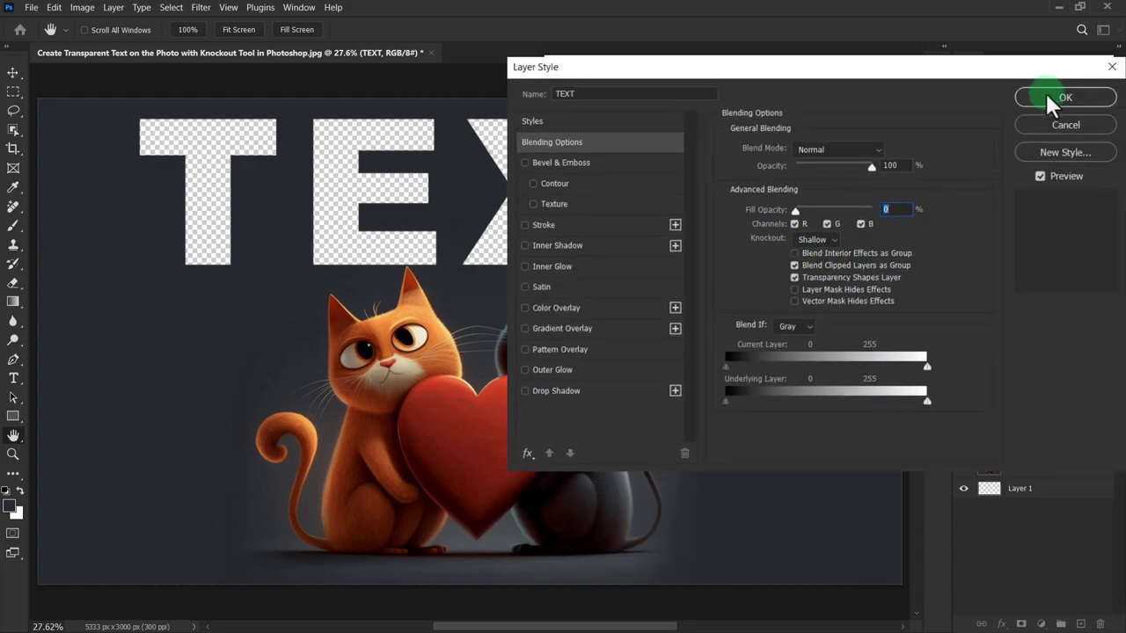
{"action": "left_click", "coordinate": [1068, 97]}
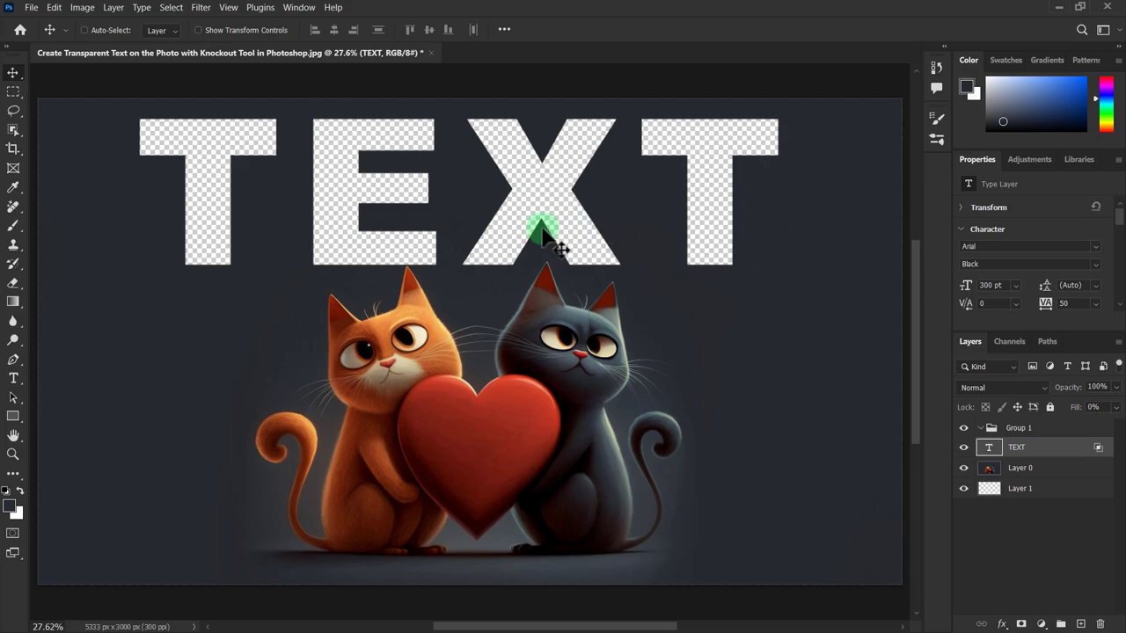
{"action": "left_click_drag", "start_coordinate": [543, 207], "coordinate": [636, 432]}
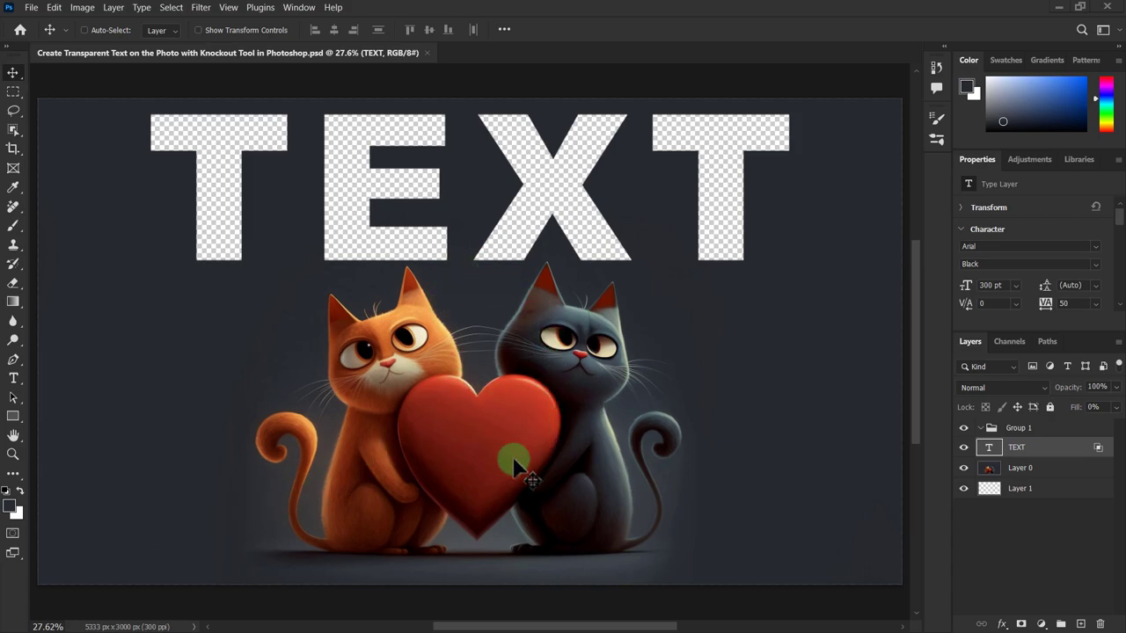
Step: Export the image as a PNG with transparency at 5333 x 3000 px, keeping the suggested file name and folder
{"action": "left_click", "coordinate": [31, 9]}
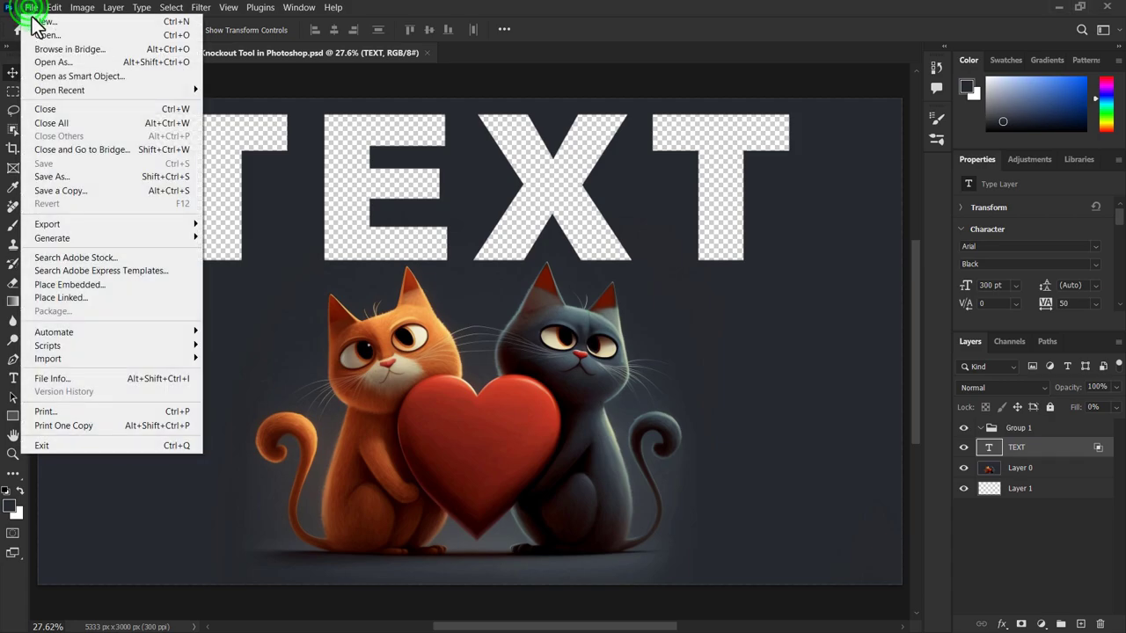
{"action": "left_click", "coordinate": [49, 225]}
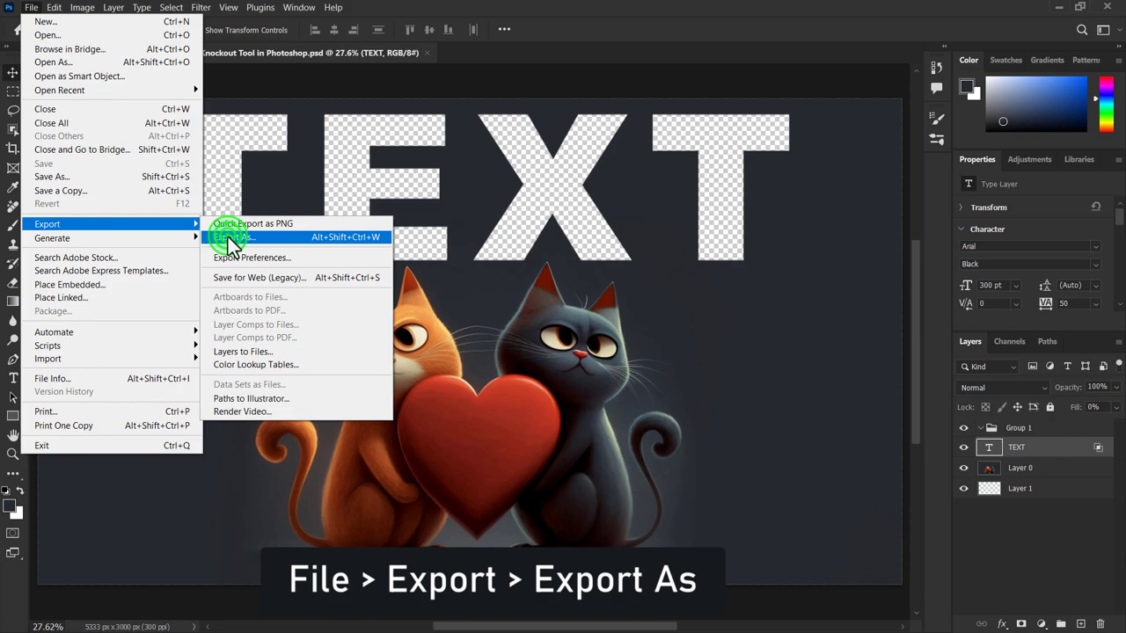
{"action": "left_click", "coordinate": [228, 237]}
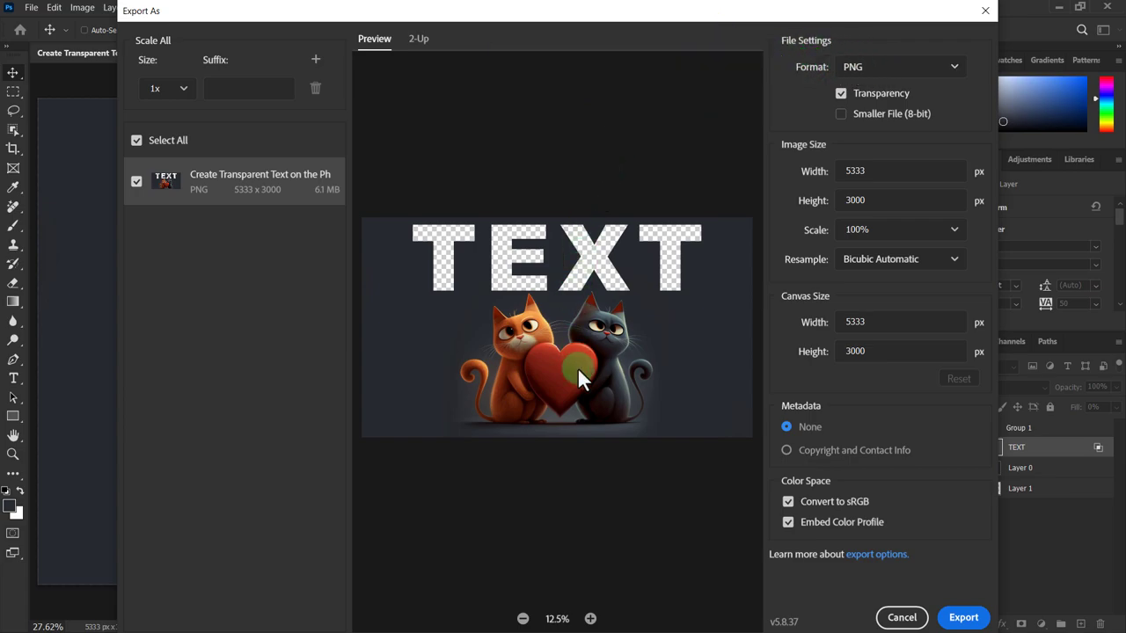
{"action": "left_click", "coordinate": [964, 618]}
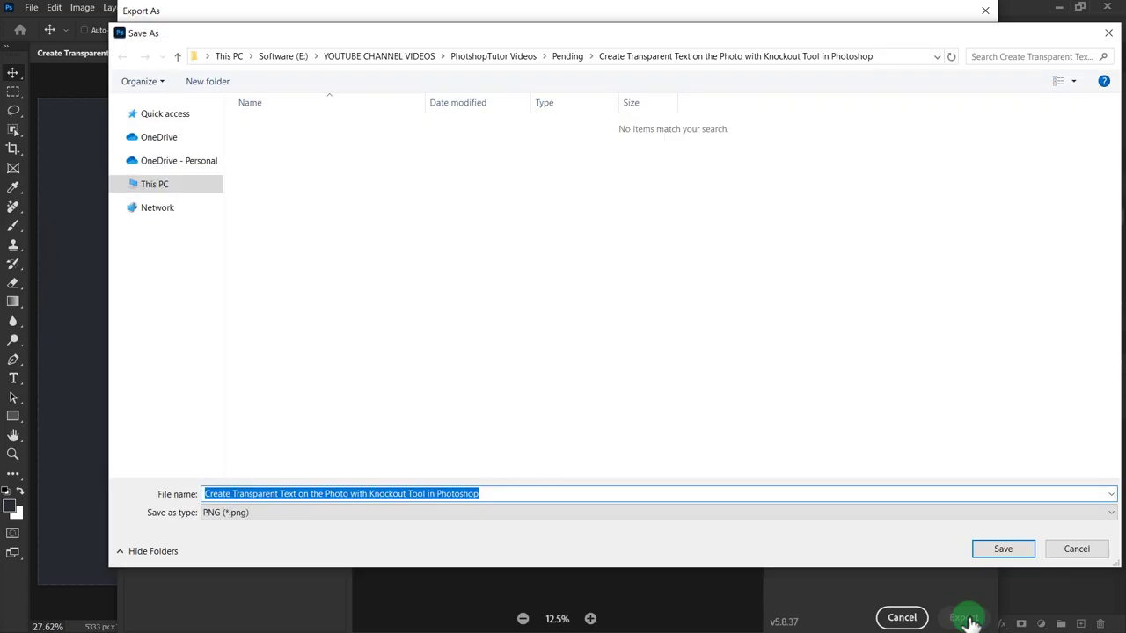
{"action": "left_click", "coordinate": [1007, 549]}
{"action": "left_click", "coordinate": [1003, 549]}
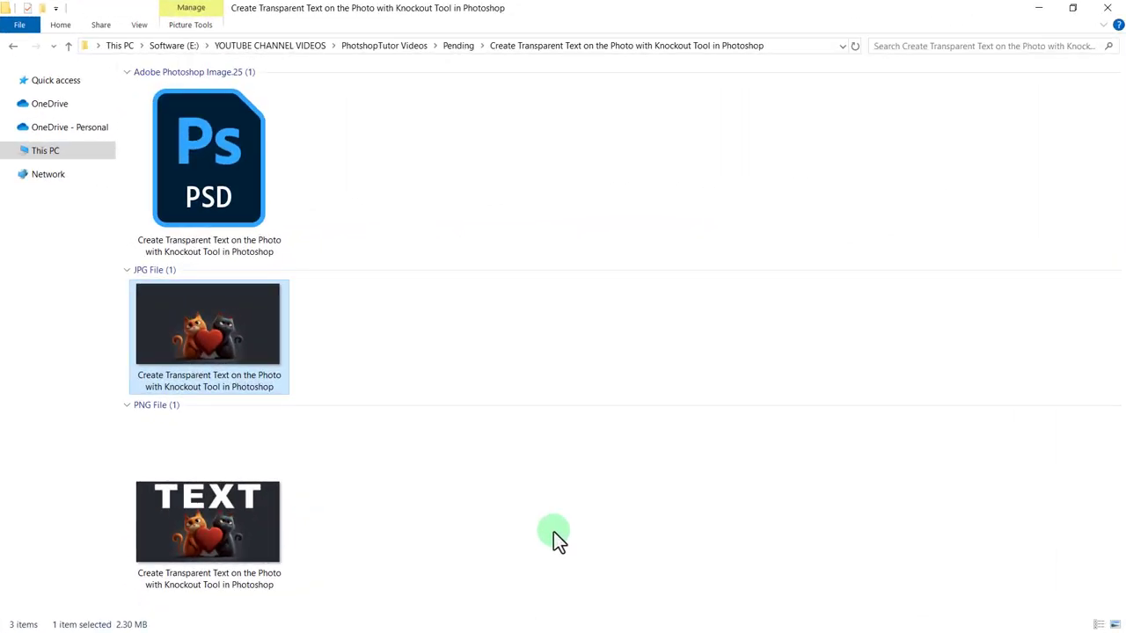
Step: Open the exported PNG from its folder in File Explorer to view it
{"action": "left_click", "coordinate": [222, 497]}
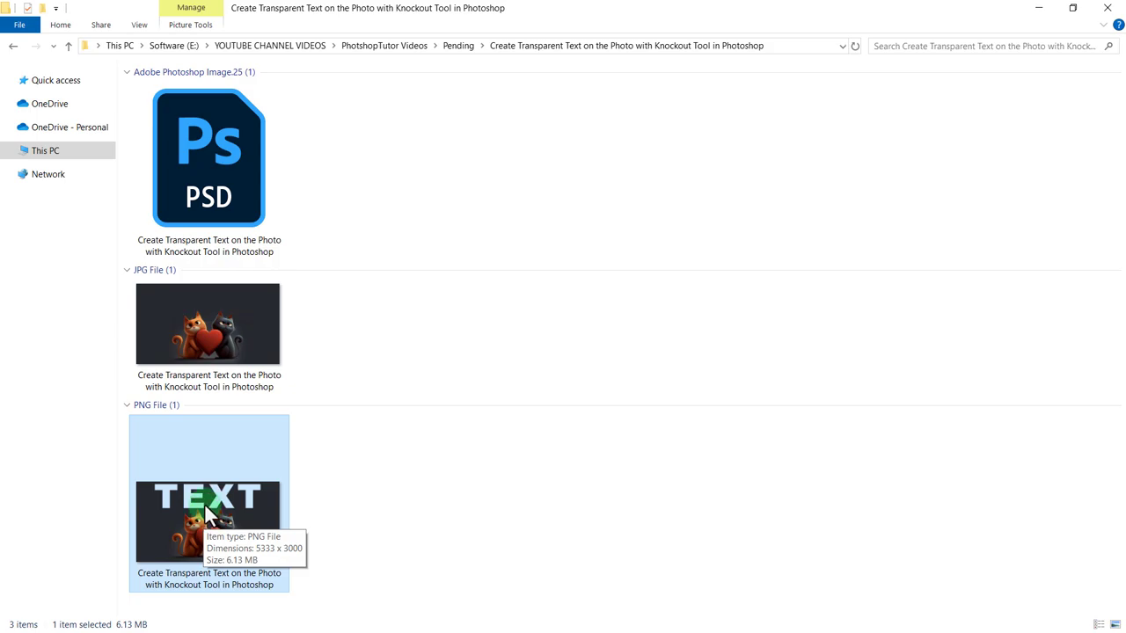
{"action": "left_click", "coordinate": [204, 503]}
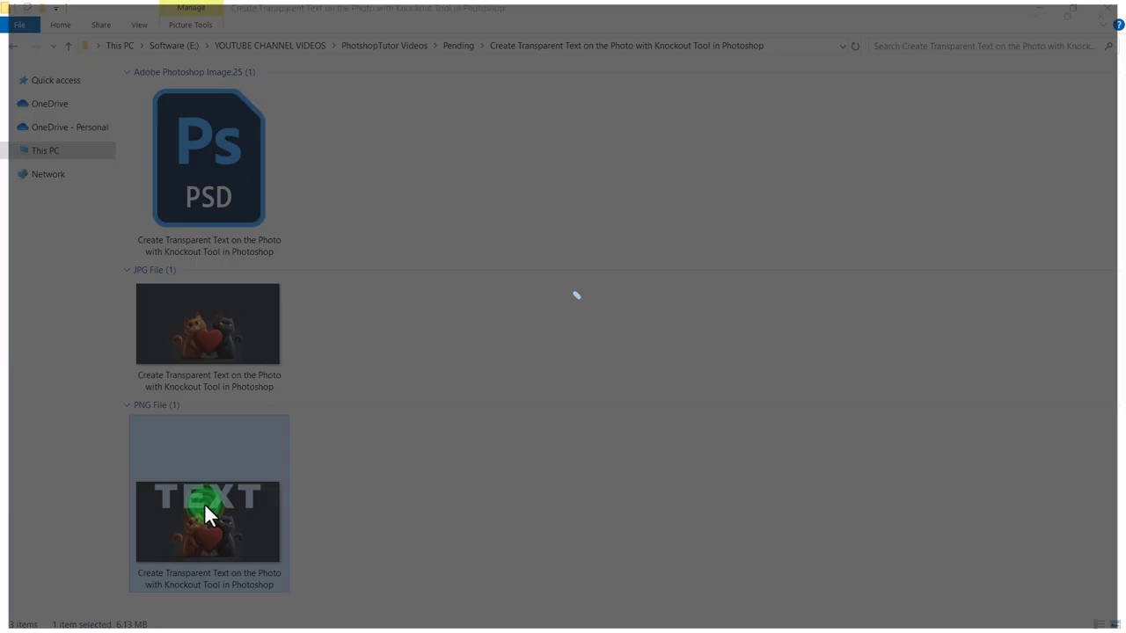